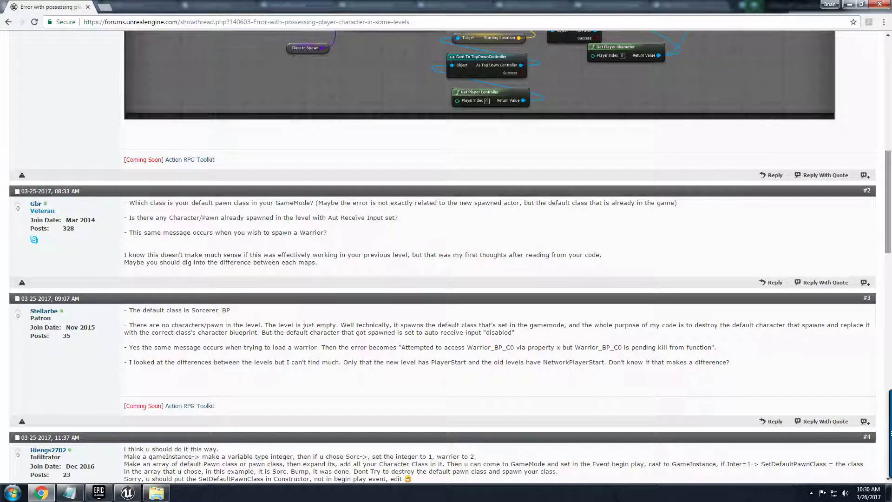
- Switch to Unreal Editor, play-test the Menu level with the Warrior class, run the character around, and stop the session
click(847, 5)
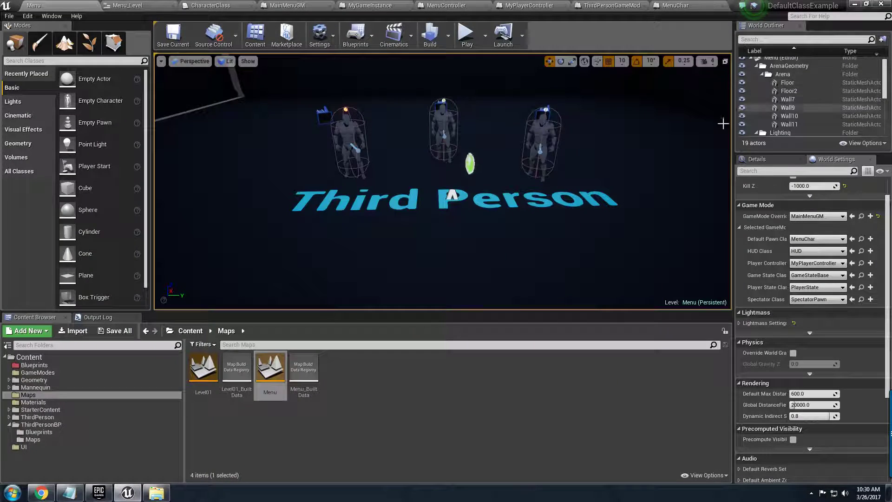
right_drag(438, 237, 423, 225)
right_drag(477, 227, 471, 232)
click(465, 35)
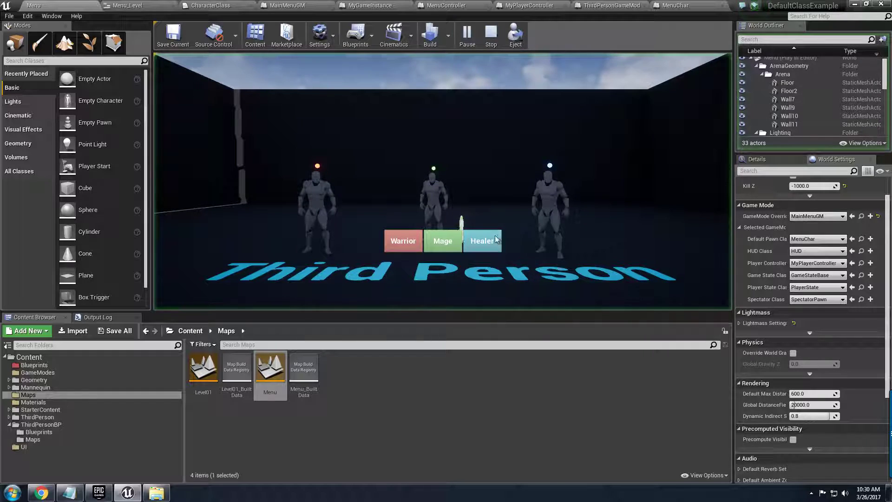
click(403, 240)
key(w)
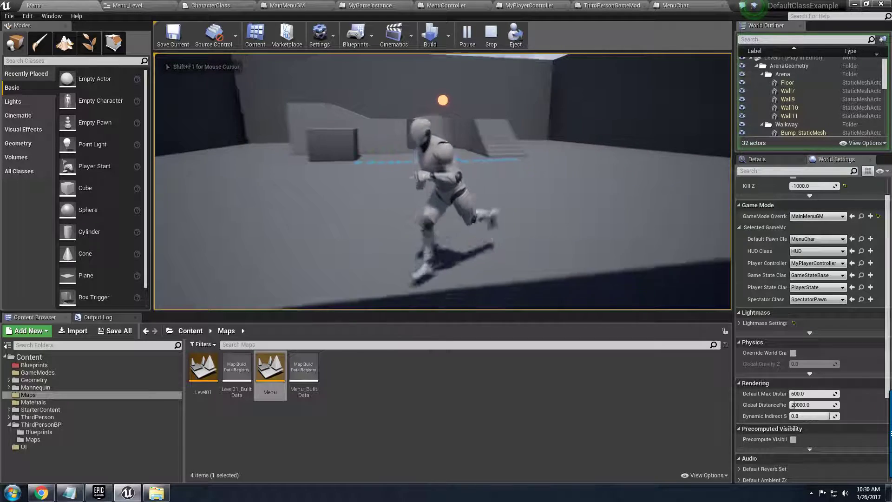
key(shift+F1)
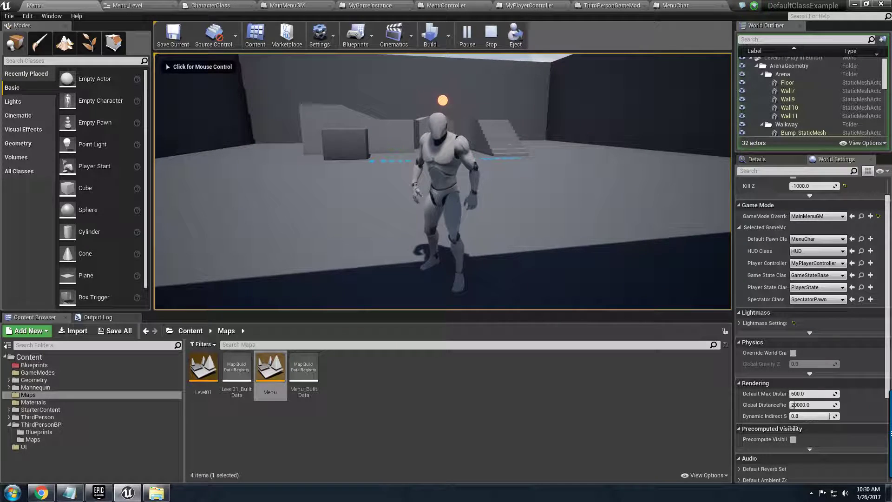
click(491, 41)
- Play-test the Menu level with the Mage class, run the character around, and end the session
click(467, 34)
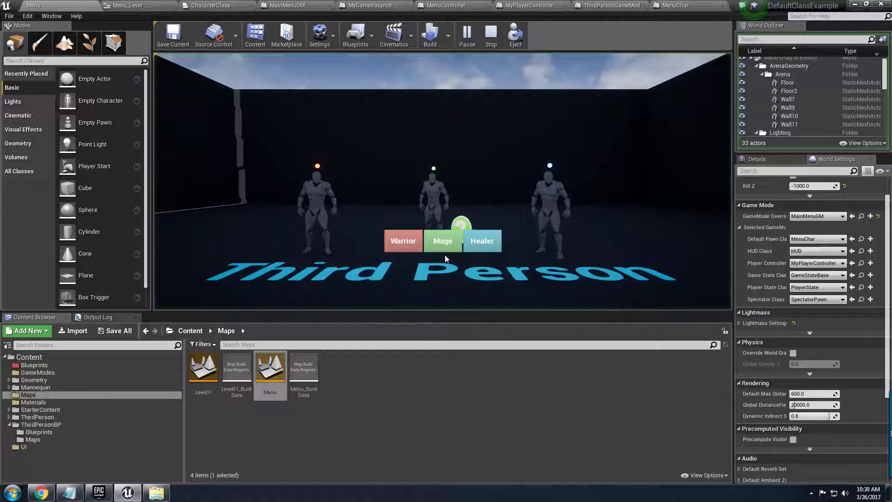
click(443, 241)
click(445, 248)
key(w)
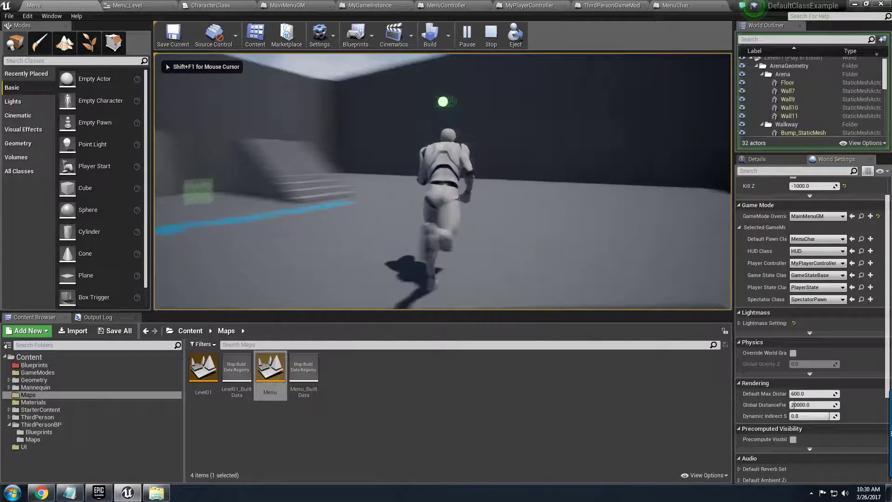
key(Escape)
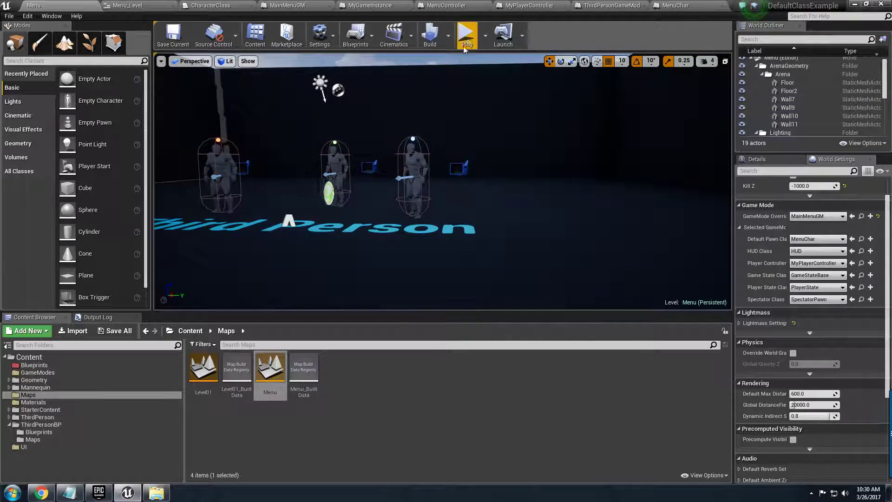
- Play-test the Menu level with the Healer class, run and jump with the character, and end the session
click(467, 34)
click(483, 240)
click(514, 217)
key(w)
key(space)
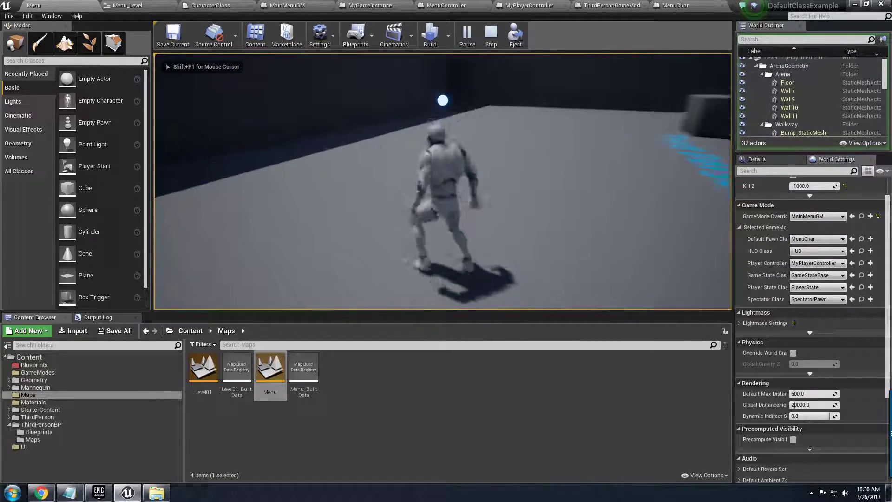
key(Escape)
key(w)
right_drag(552, 261, 571, 267)
key(s)
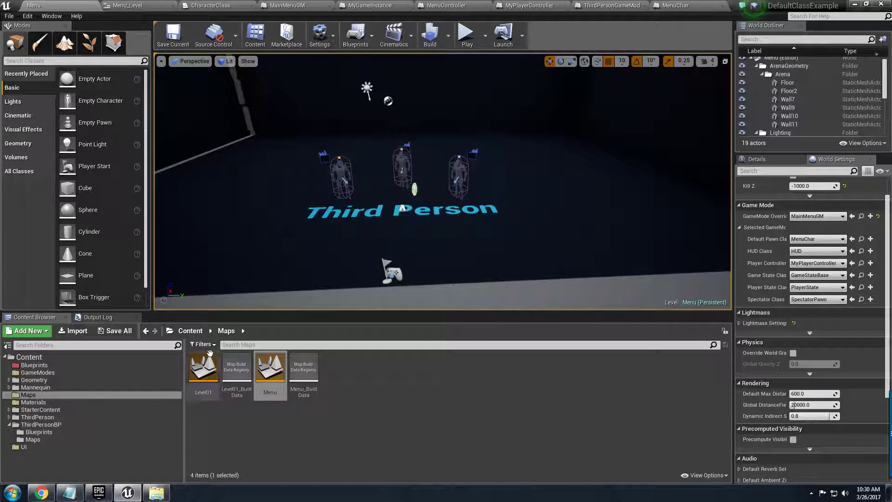
- In the Blueprints folder, inspect the myHealer_Char model in its viewport and the class defaults of MenuChar
click(192, 332)
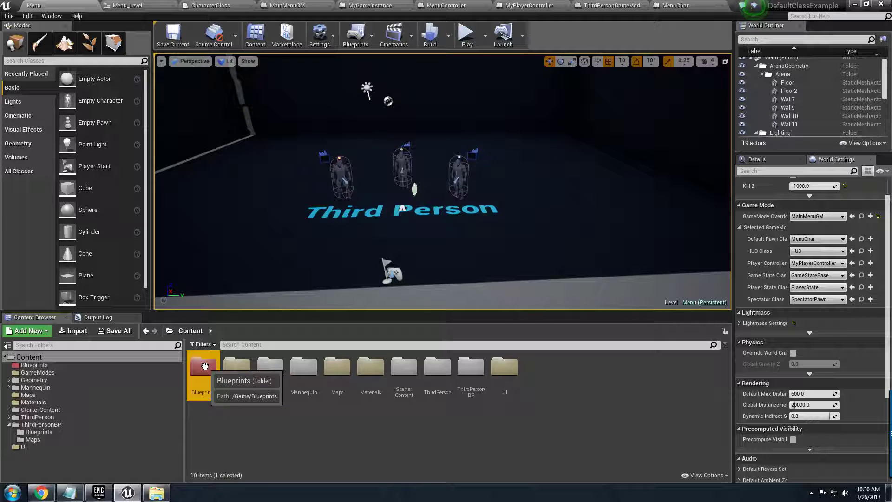
double_click(203, 367)
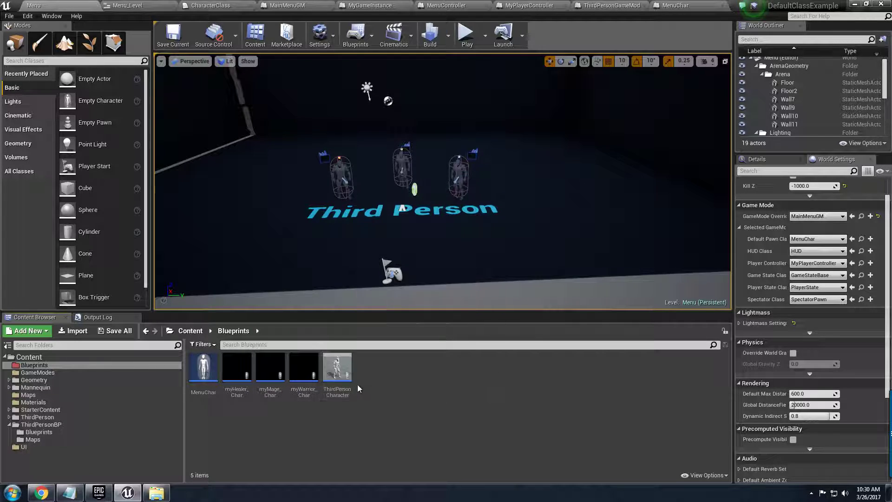
double_click(242, 367)
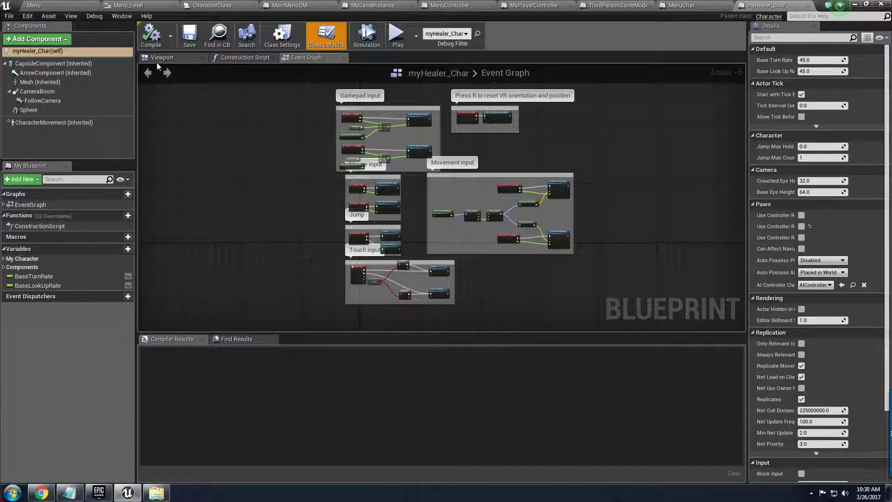
click(161, 58)
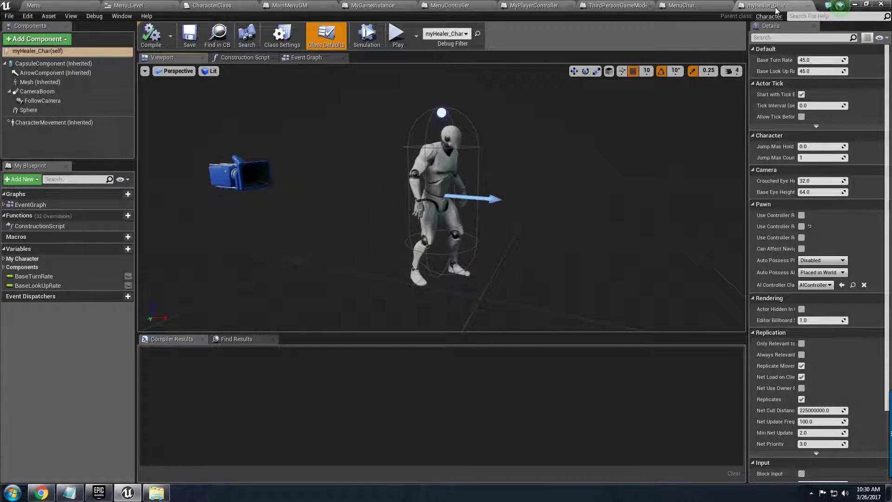
click(809, 5)
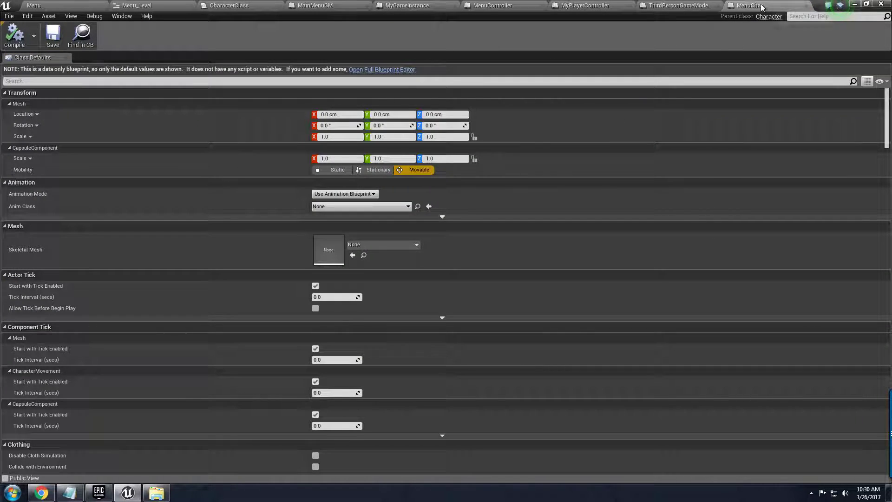
click(30, 3)
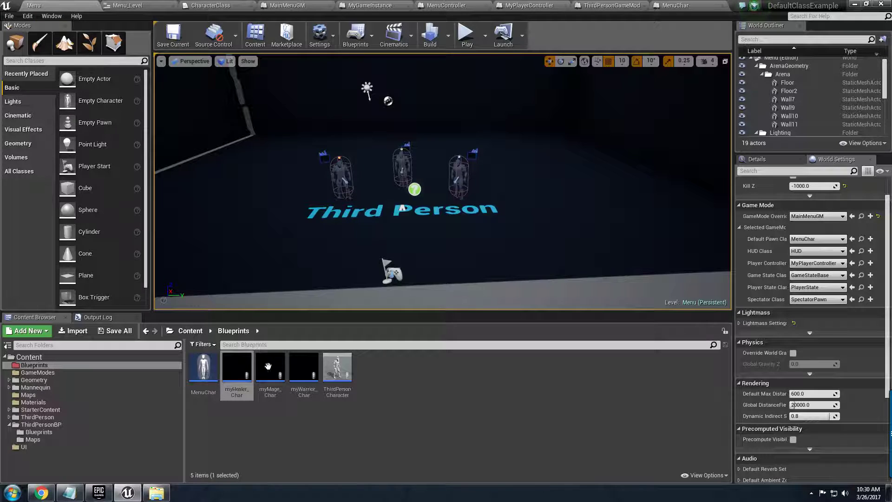
double_click(205, 368)
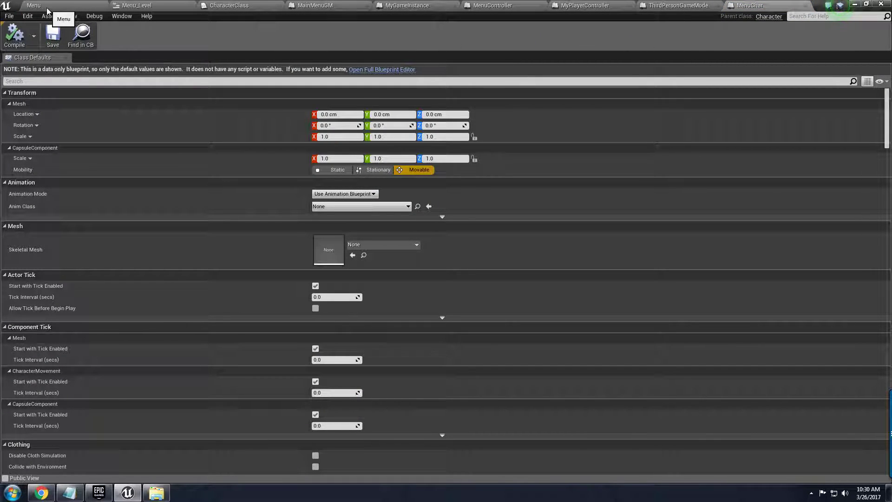
click(70, 9)
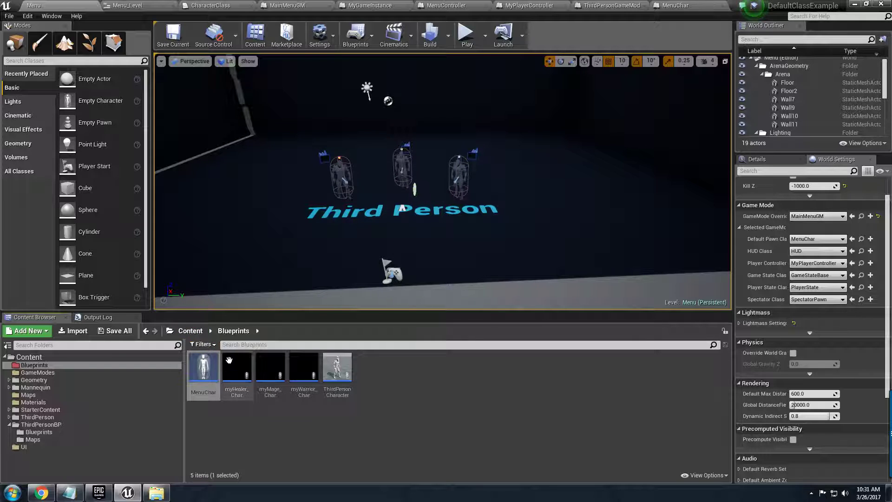
- Open MyGameInstance from the GameModes folder, examine its PlayerClass variable, and return to the Menu level
click(189, 331)
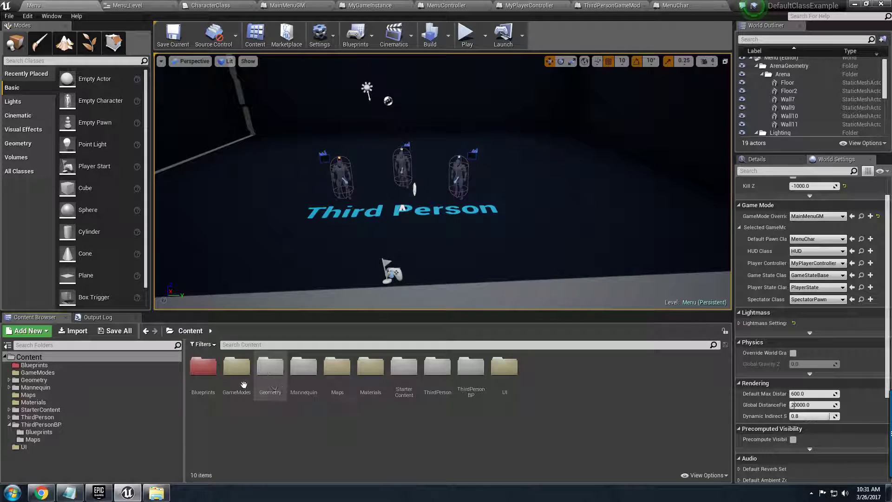
double_click(237, 368)
click(301, 380)
double_click(301, 380)
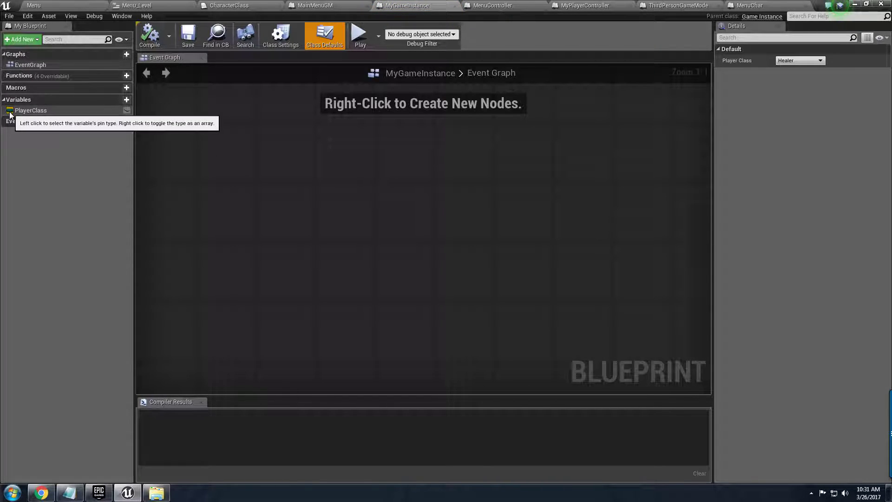
click(61, 2)
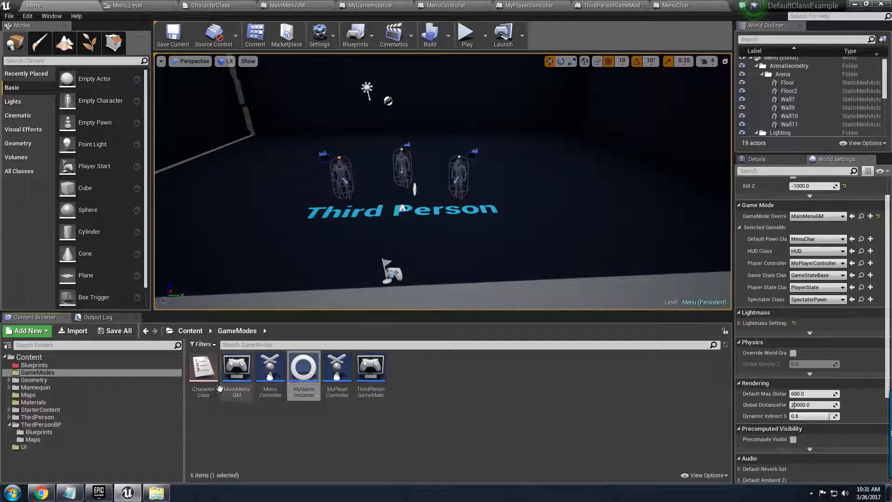
click(204, 385)
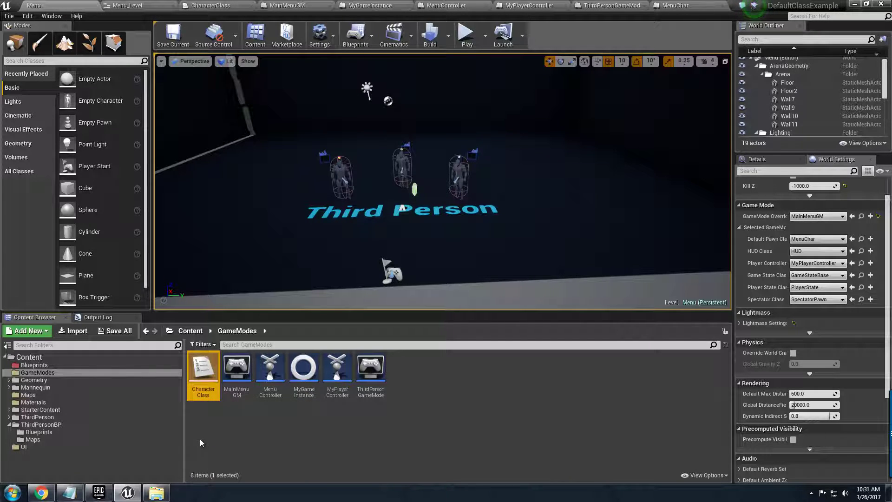
right_click(204, 426)
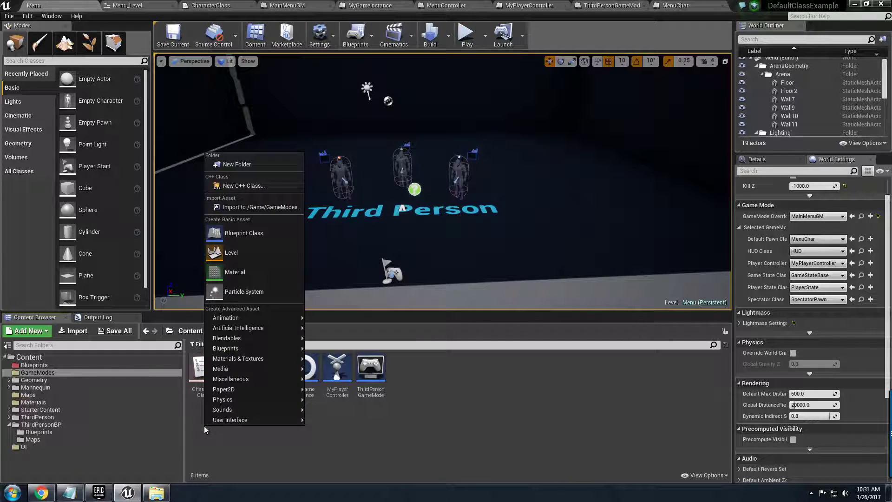
click(252, 235)
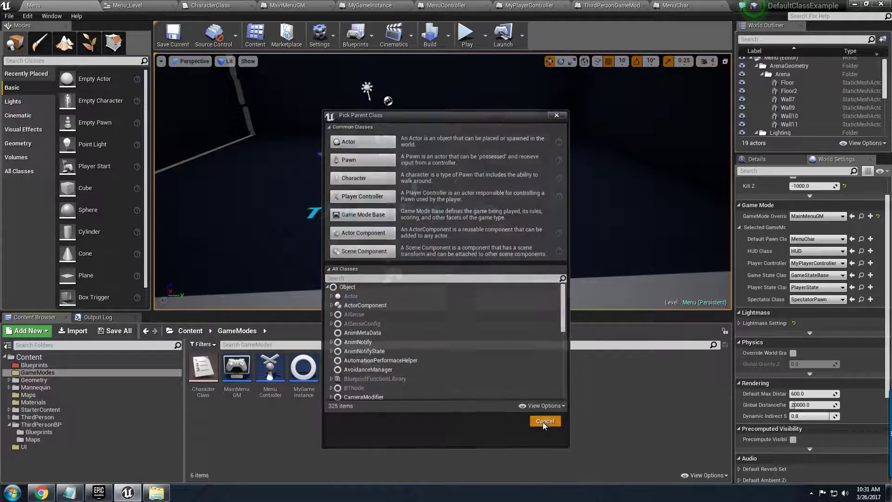
click(546, 422)
- Locate the Enumeration asset type among the Blueprints creation options, and examine the entries of the CharacterClass enumeration
right_click(194, 384)
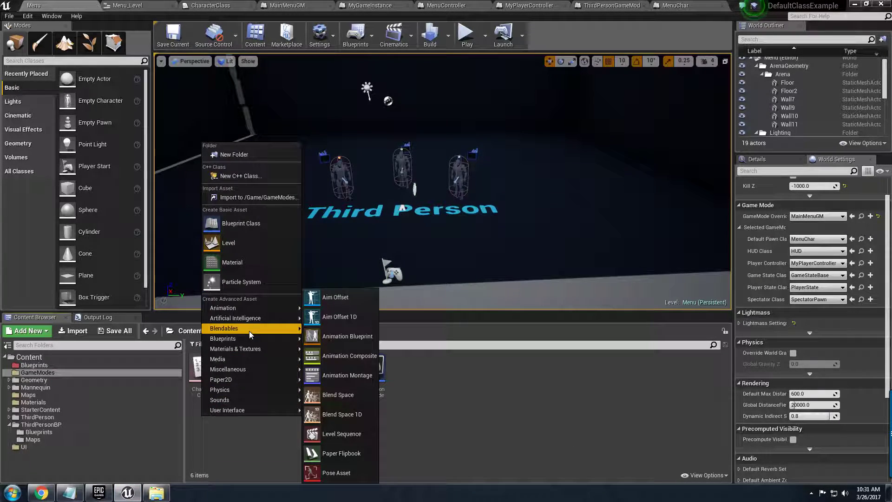
mouse_move(252, 339)
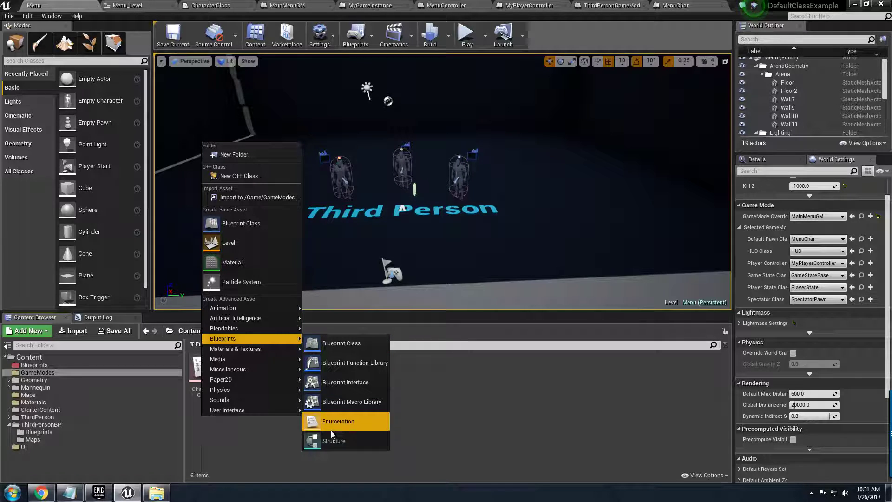
click(515, 400)
double_click(214, 367)
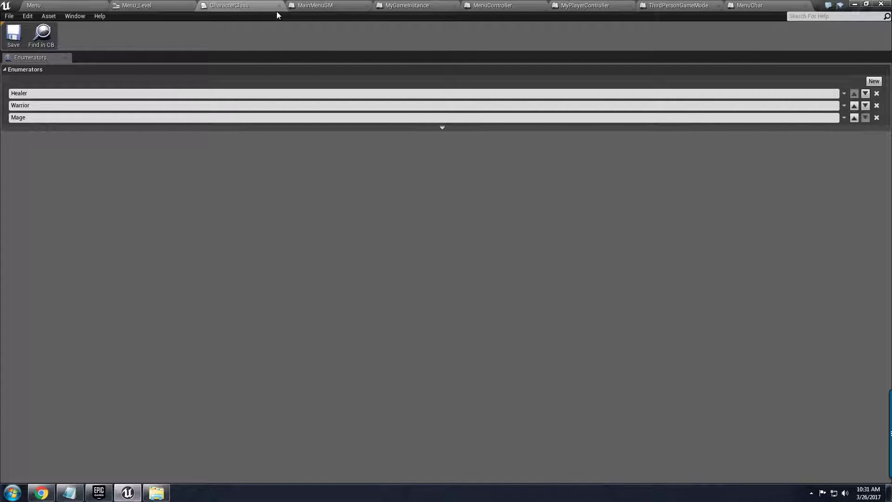
click(55, 5)
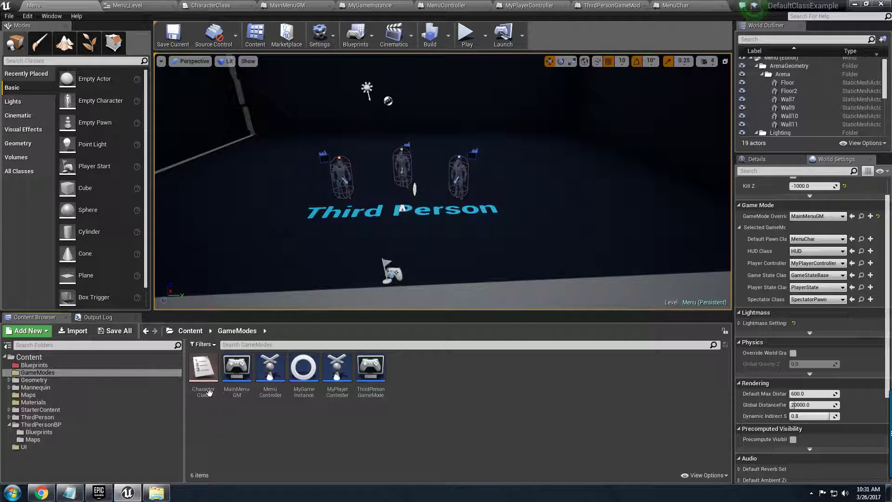
- Examine the class defaults of the MainMenuGM game mode and return to the Menu level
click(267, 455)
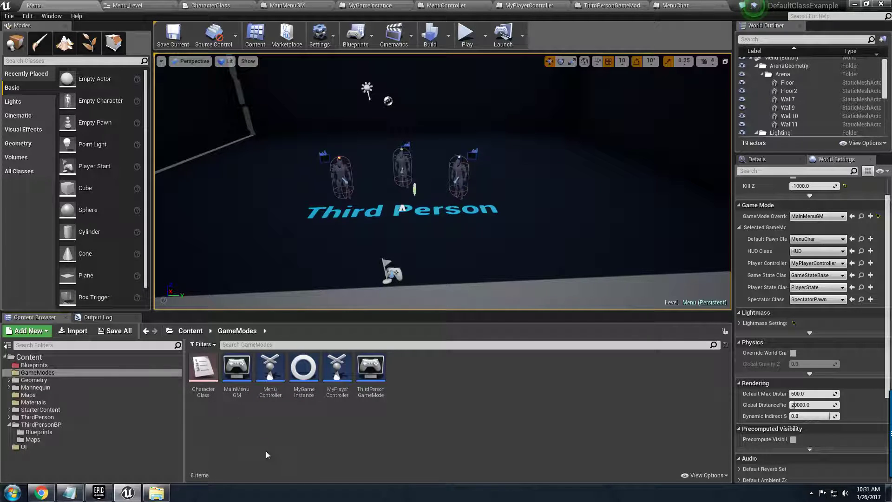
double_click(237, 368)
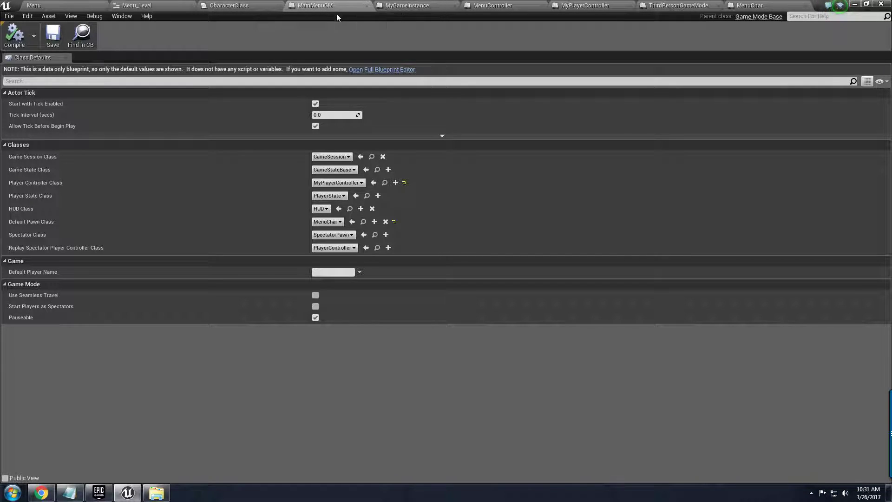
click(57, 8)
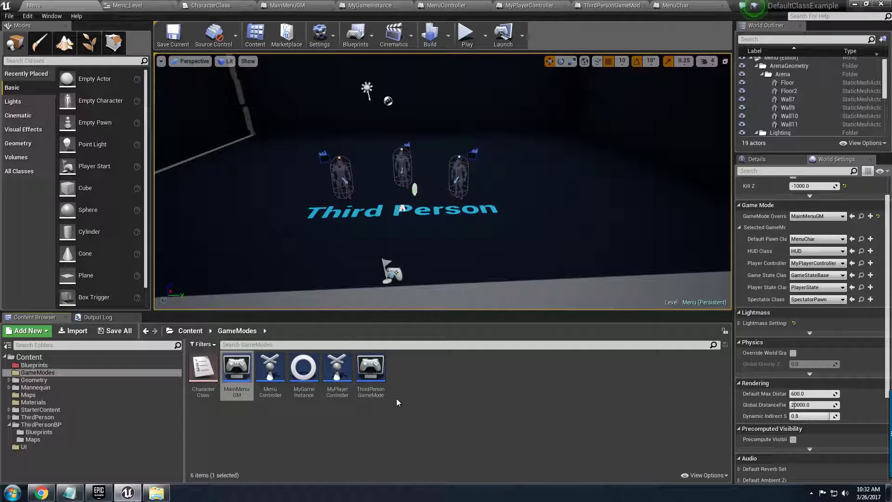
- Examine the Get Default Pawn Class for Controller override in ThirdPersonGameMode, following the Player Class value into the Switch on CharacterClass
click(628, 5)
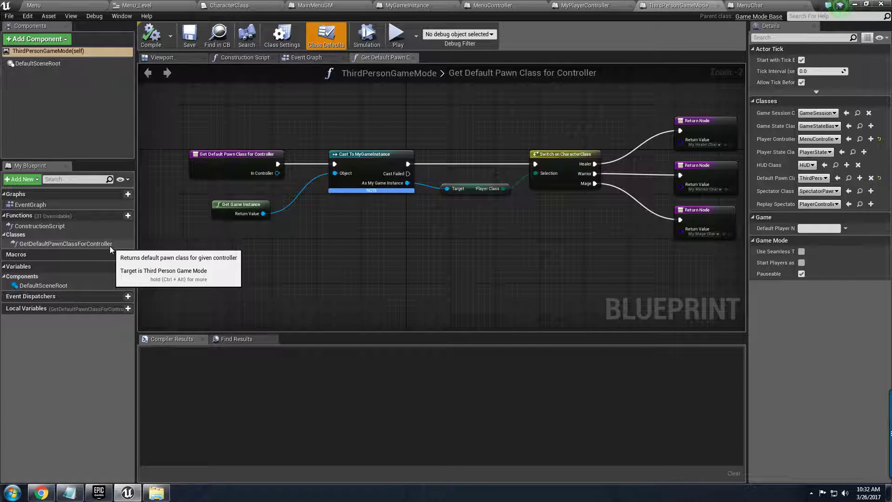
mouse_move(77, 218)
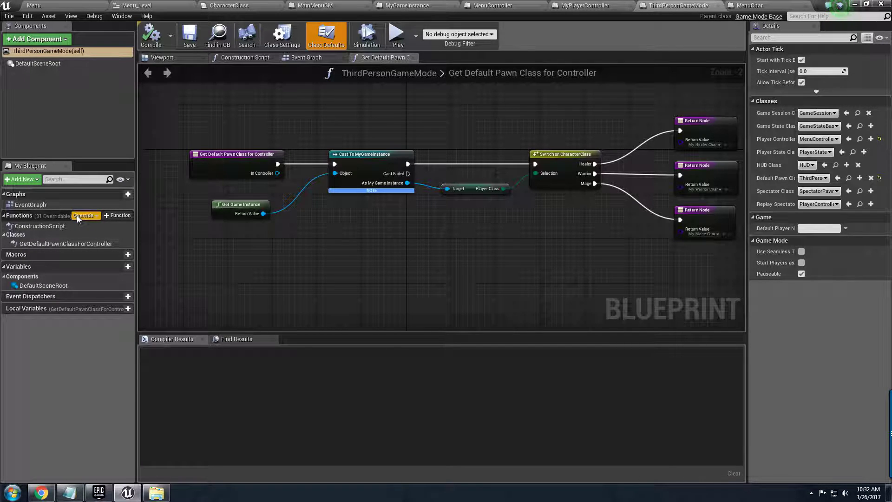
right_drag(250, 218, 222, 217)
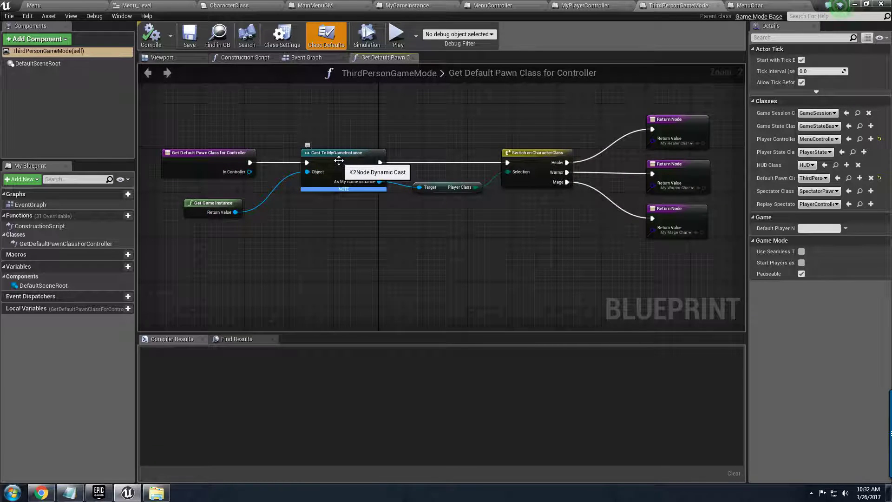
click(443, 187)
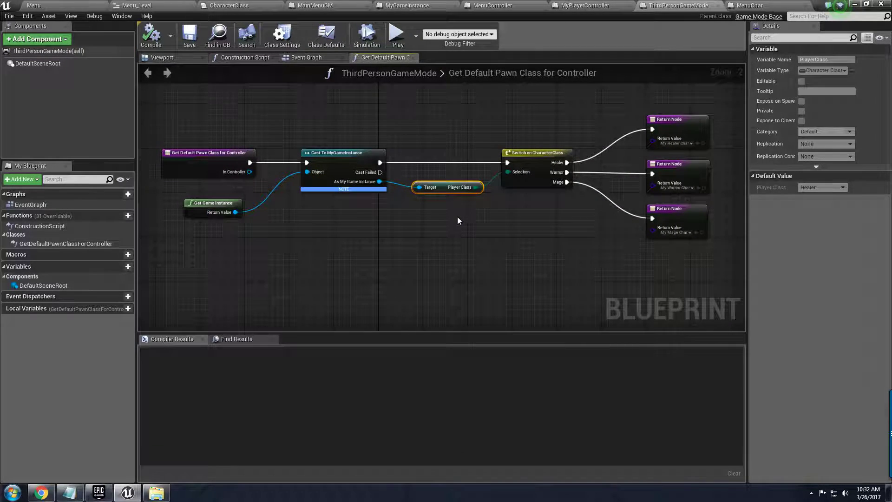
right_drag(457, 221, 389, 227)
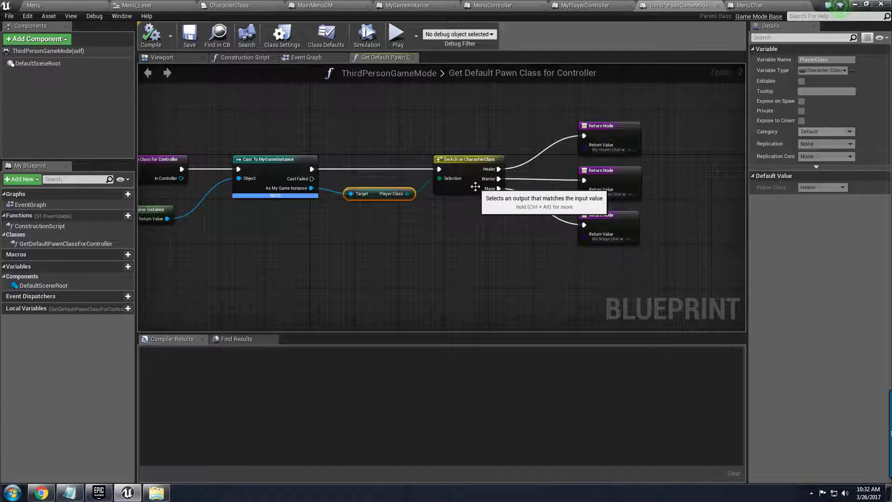
- Examine how the Switch on CharacterClass outputs lead to separate Return Nodes in the Get Default Pawn Class for Controller graph
right_drag(477, 186, 398, 193)
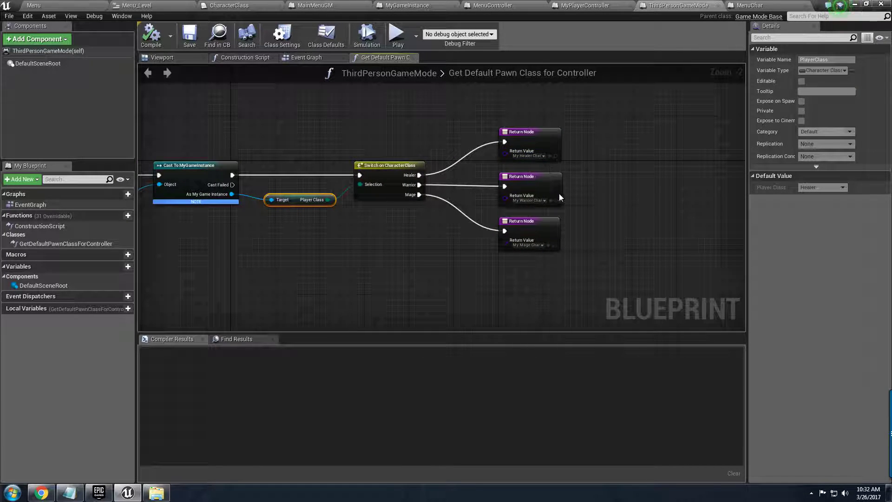
right_drag(240, 194, 488, 187)
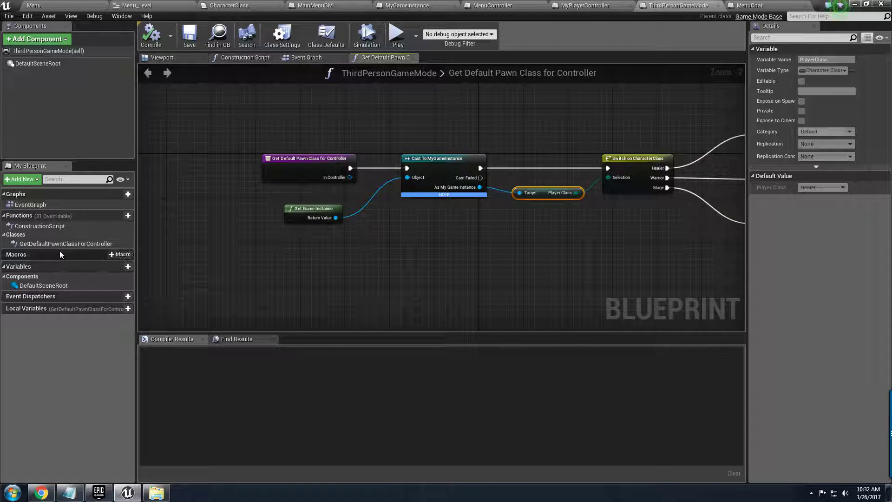
scroll(430, 266, down, 2)
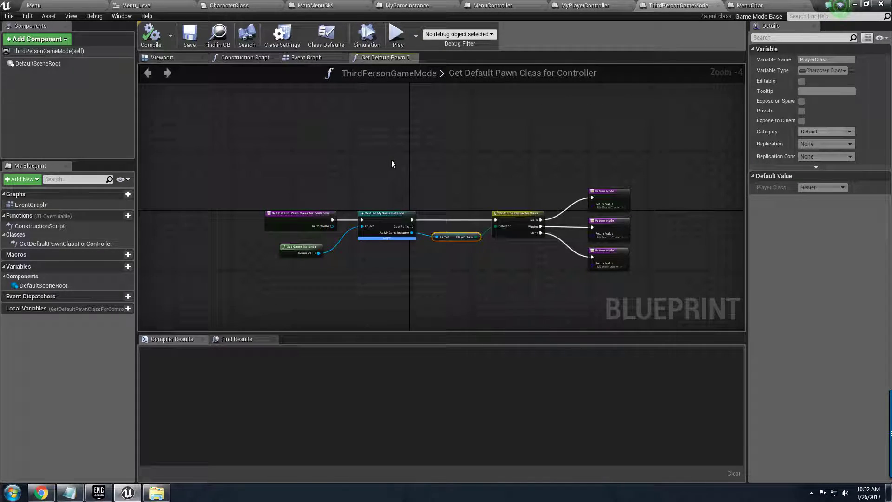
right_drag(341, 230, 310, 201)
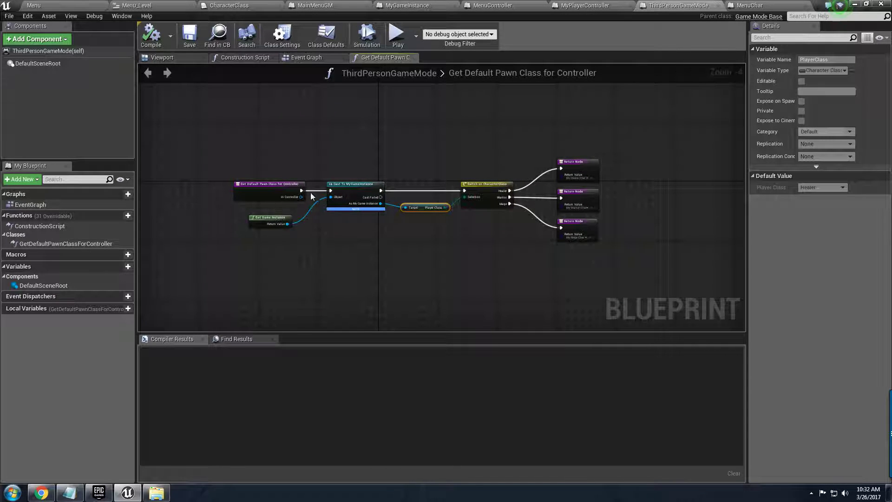
right_drag(369, 221, 288, 188)
right_click(272, 193)
click(464, 223)
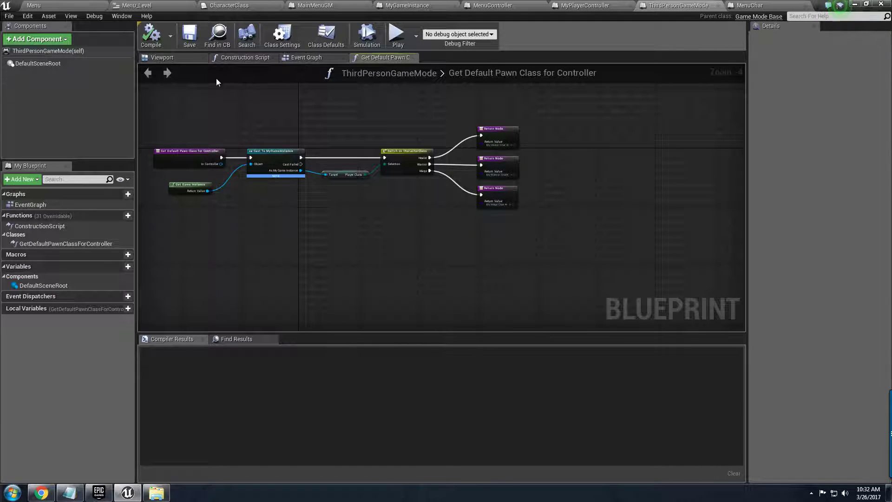
- Close the ThirdPersonGameMode, MenuChar and MyPlayerController blueprint editors, viewing MenuChar's class defaults before closing it
click(718, 6)
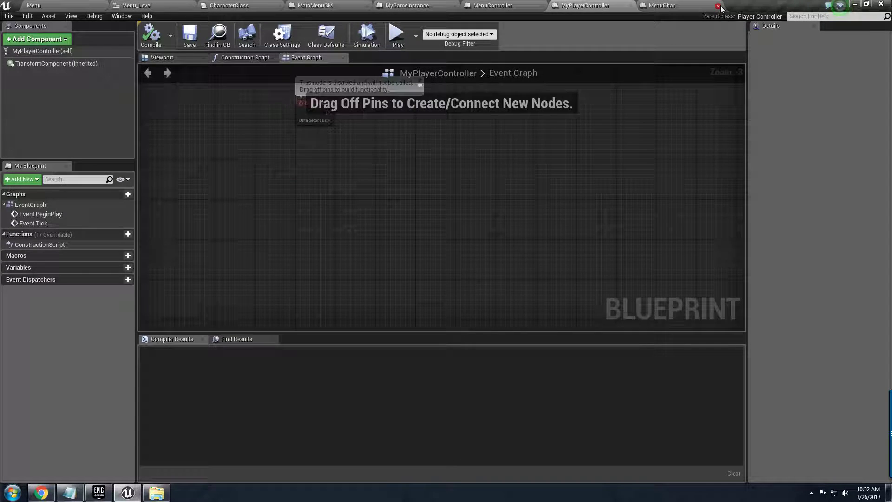
click(675, 6)
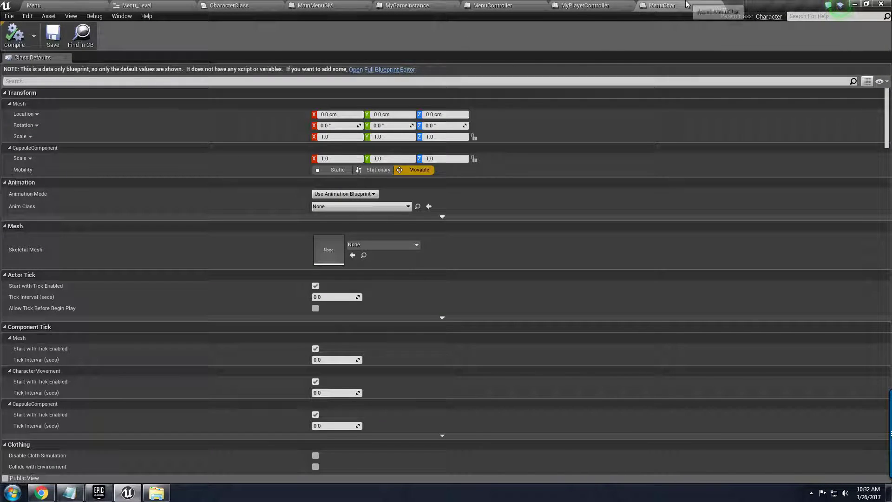
click(718, 6)
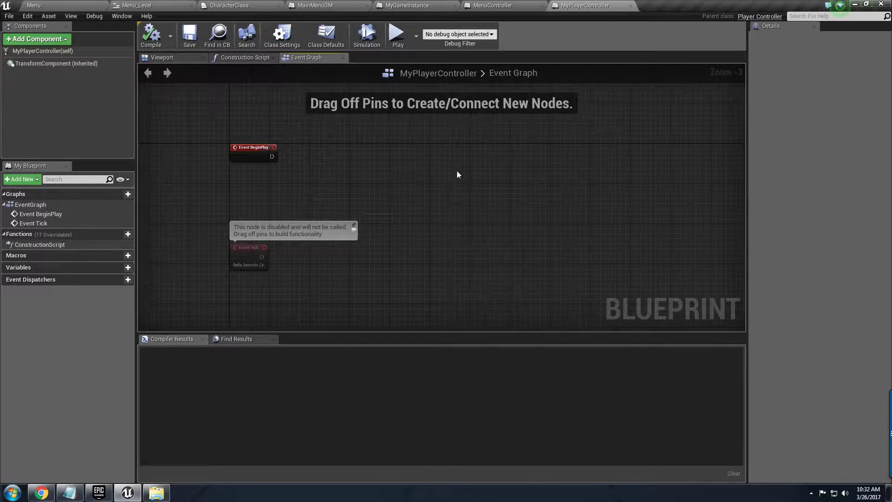
click(630, 6)
- Close the MenuController, MyGameInstance, MainMenuGM and CharacterClass editors, reviewing the contents of each
drag(460, 162, 446, 222)
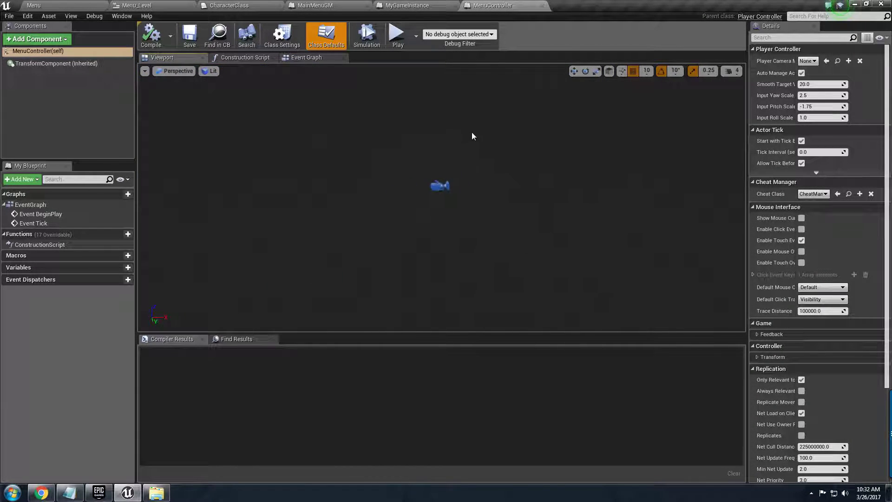
click(543, 6)
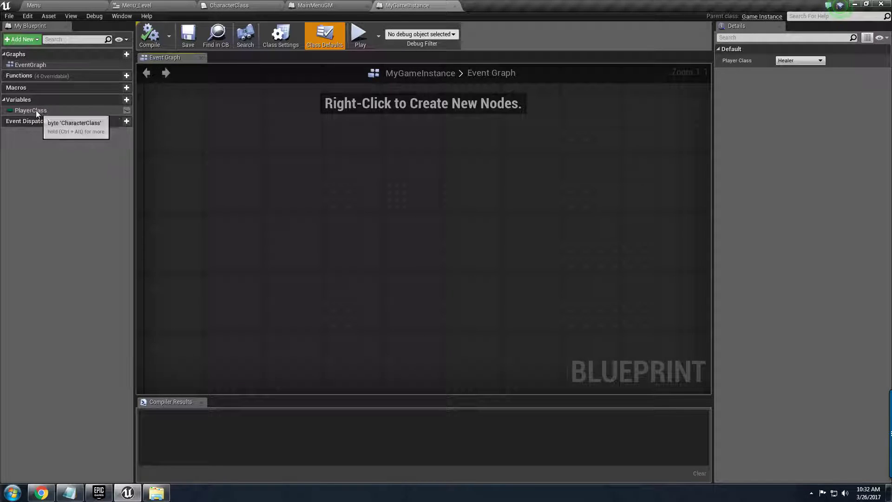
click(452, 5)
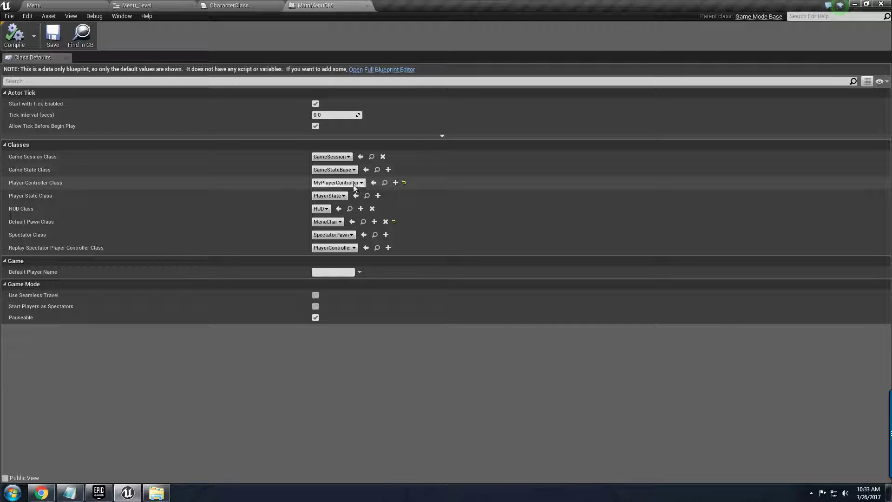
click(367, 6)
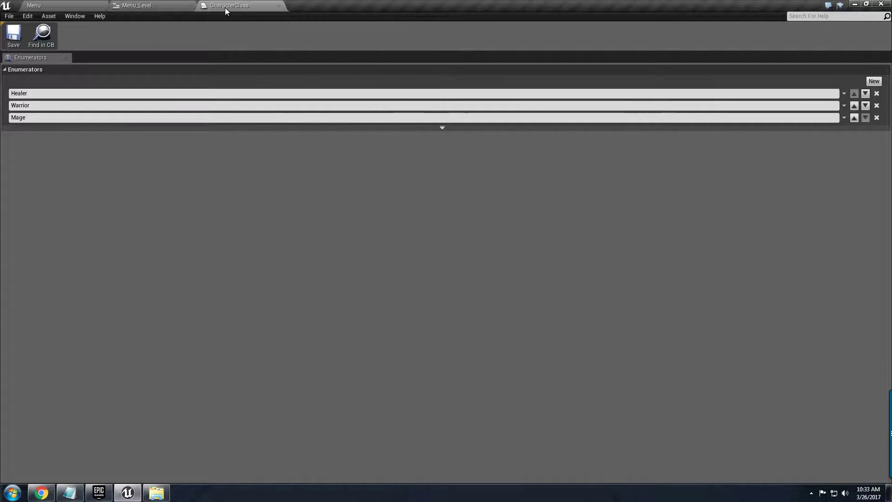
click(279, 6)
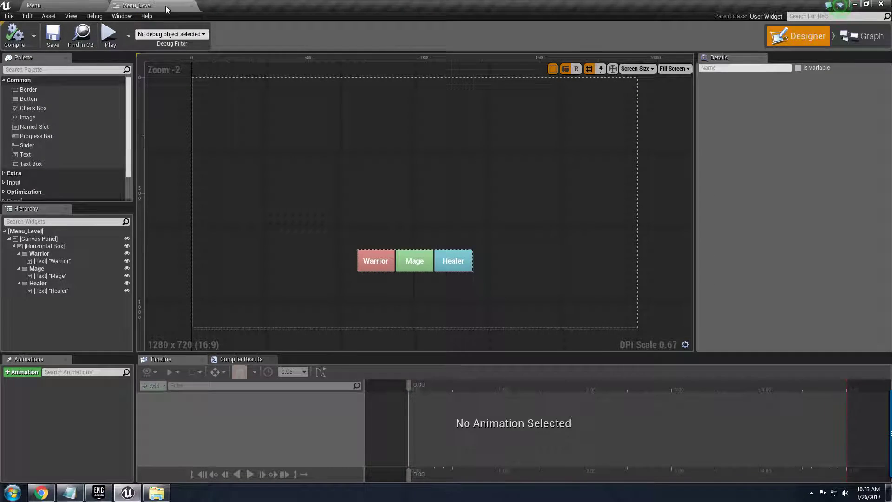
- Examine the Menu_Level widget's event graph from the OnClicked events through to Open Level, and close the widget blueprint
click(862, 36)
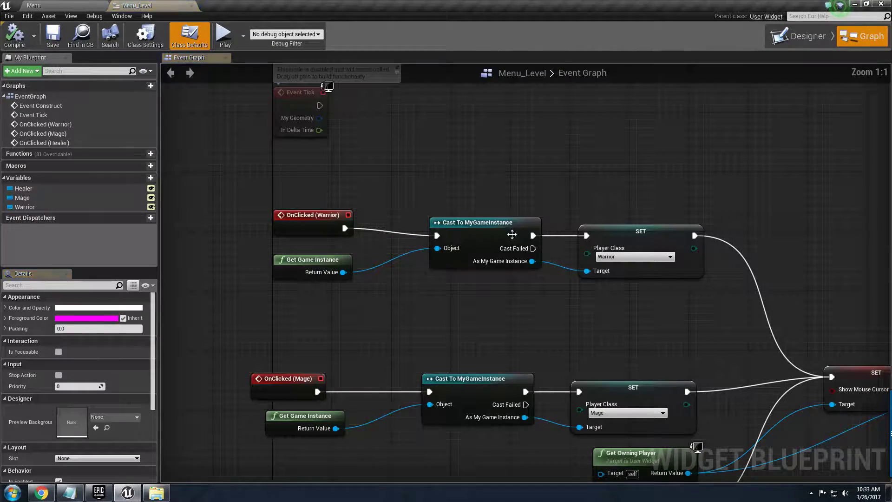
scroll(517, 233, down, 2)
right_drag(493, 253, 363, 233)
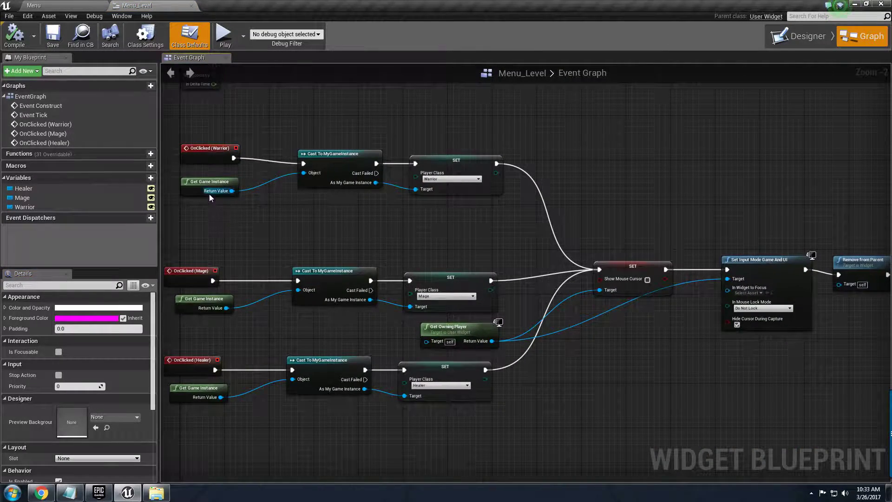
right_drag(489, 224, 400, 179)
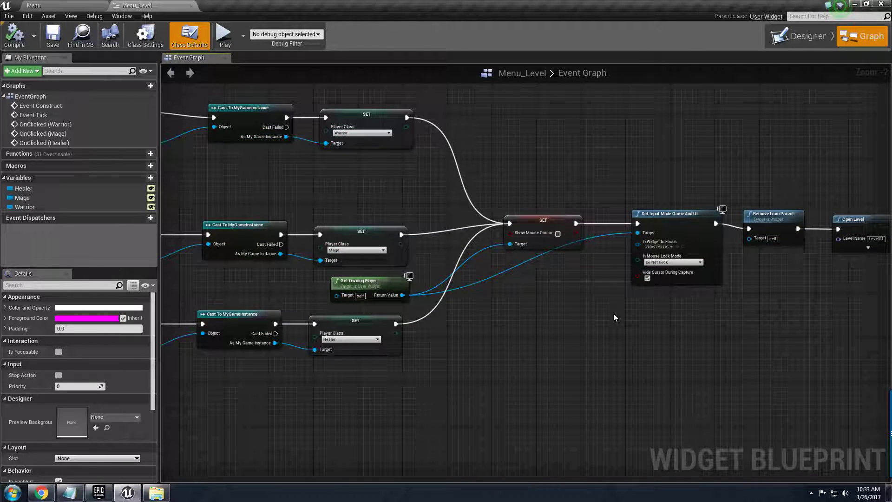
right_drag(611, 313, 475, 306)
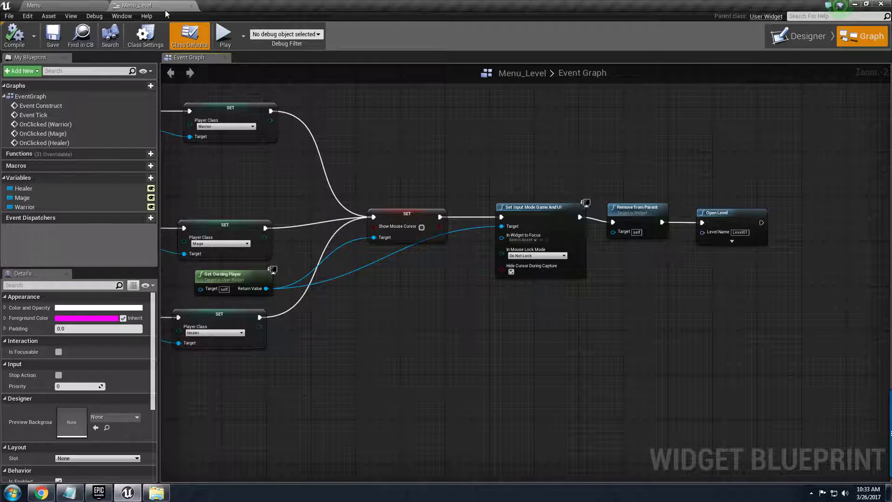
click(191, 5)
- Play the Menu level, choose a character class, run and jump with the spawned character, and stop the session
drag(362, 181, 357, 153)
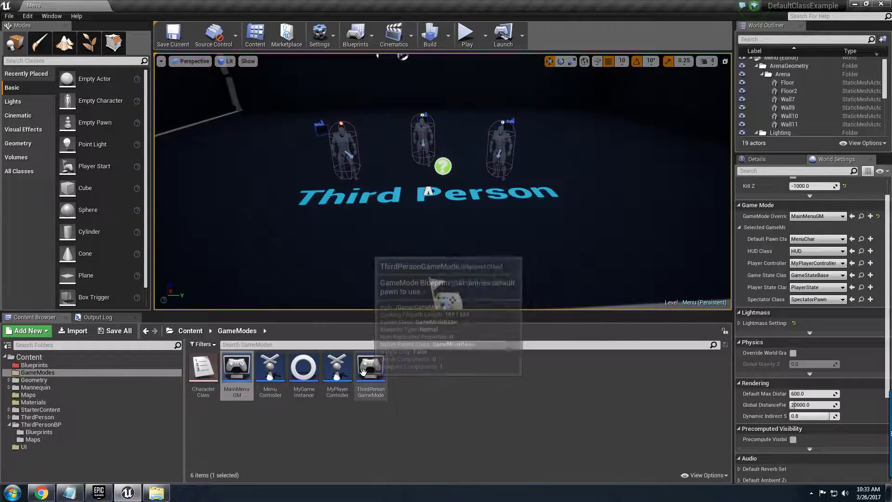
click(468, 37)
click(403, 251)
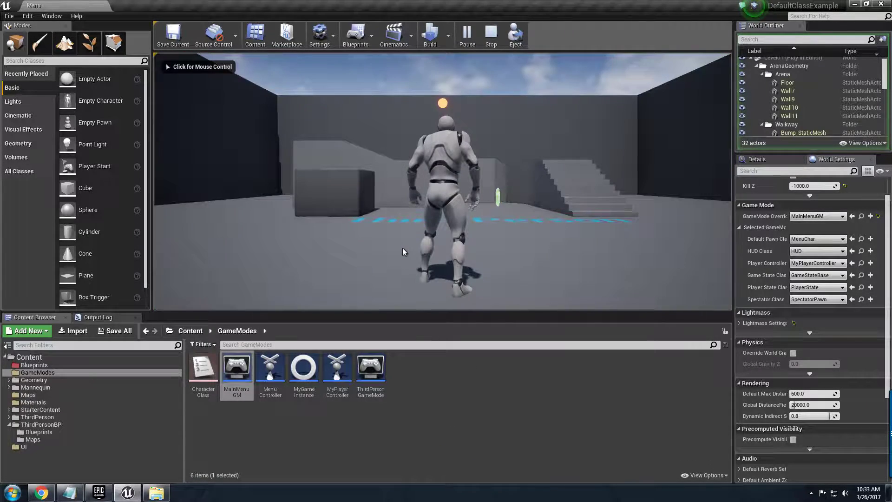
click(403, 251)
key(w)
key(space)
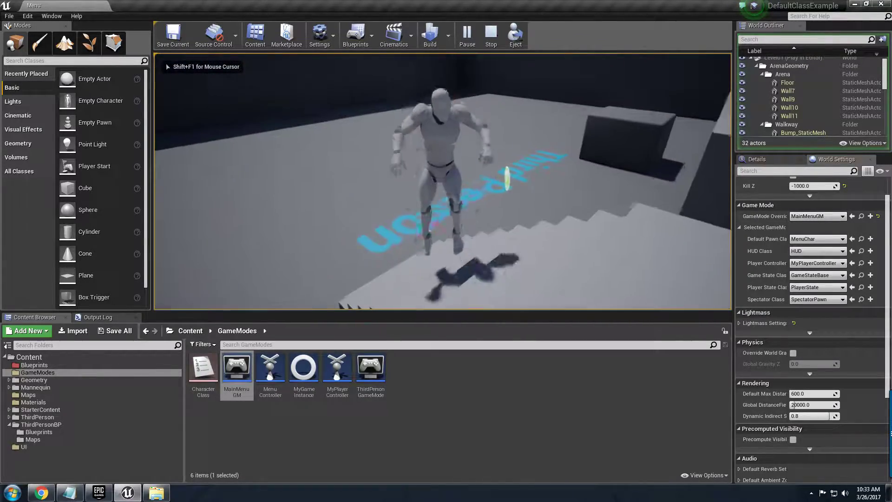
key(Escape)
- Open the project's Maps & Modes settings and examine the Game Instance Class assignment
drag(590, 205, 442, 277)
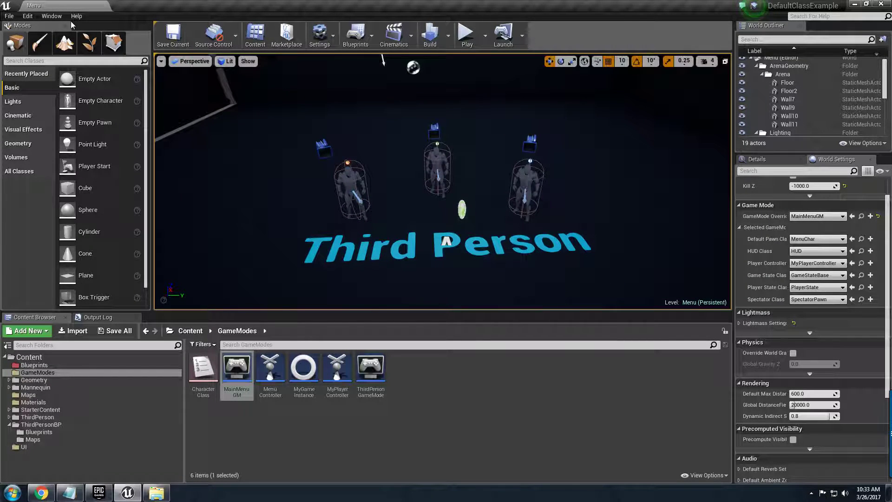
click(357, 35)
click(336, 45)
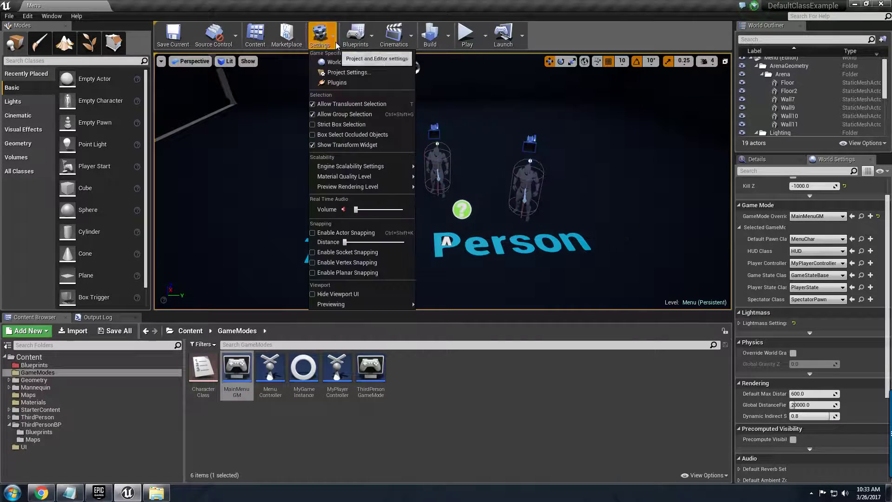
click(347, 72)
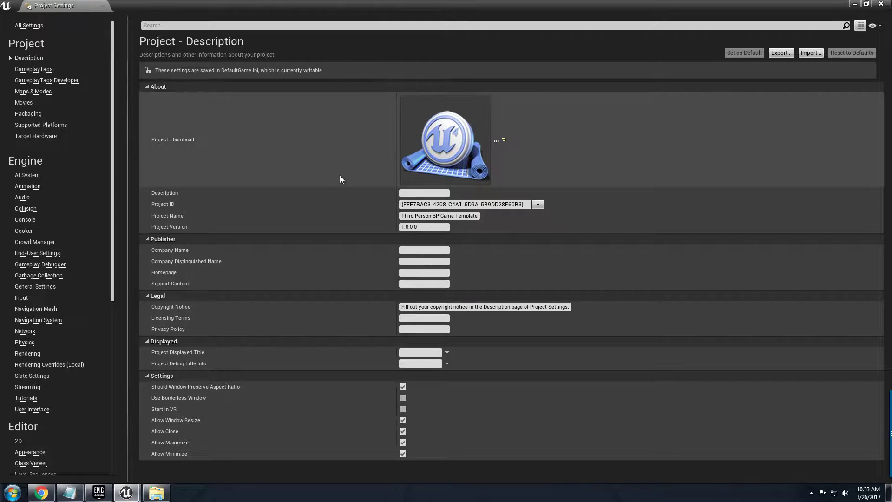
click(38, 90)
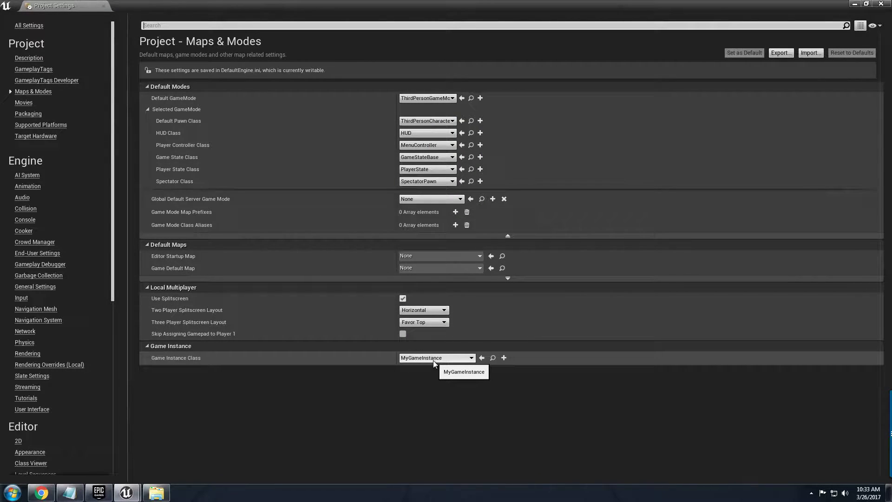